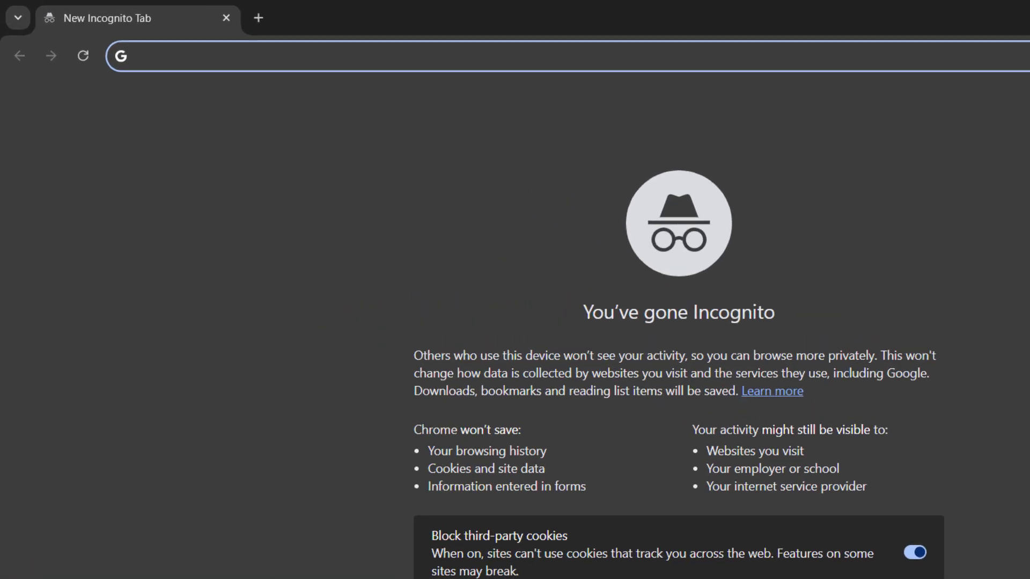
Search YouTube for "digital success in english" and open the Digital Success In English channel page.
{"action": "type", "text": "y"}
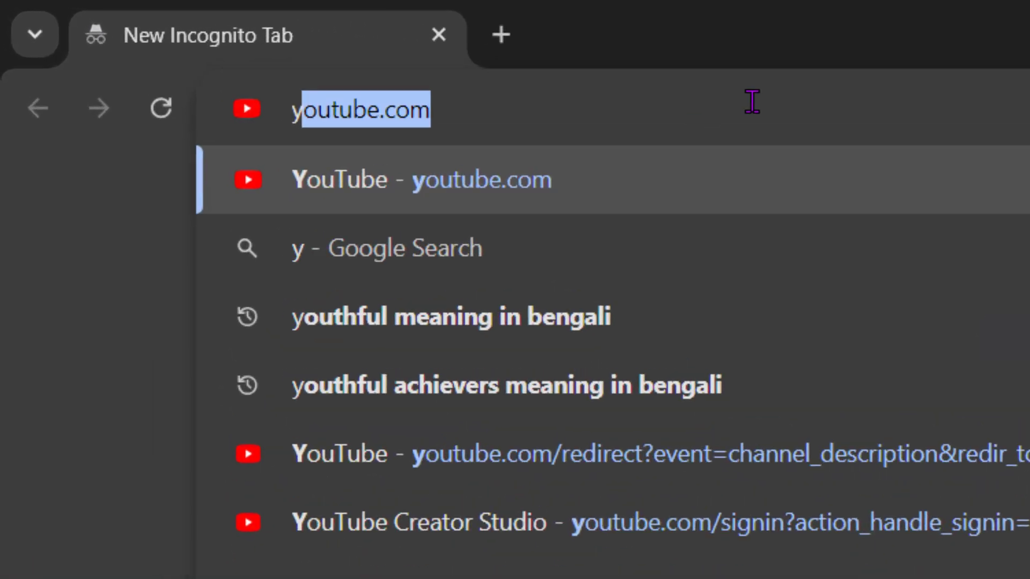
{"action": "key", "text": "Return"}
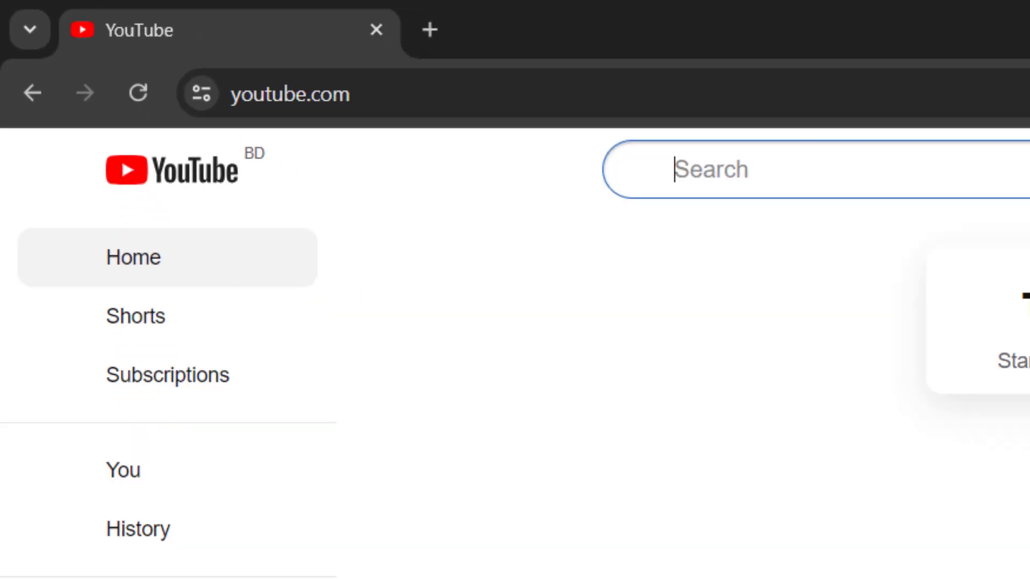
{"action": "type", "text": "digit"}
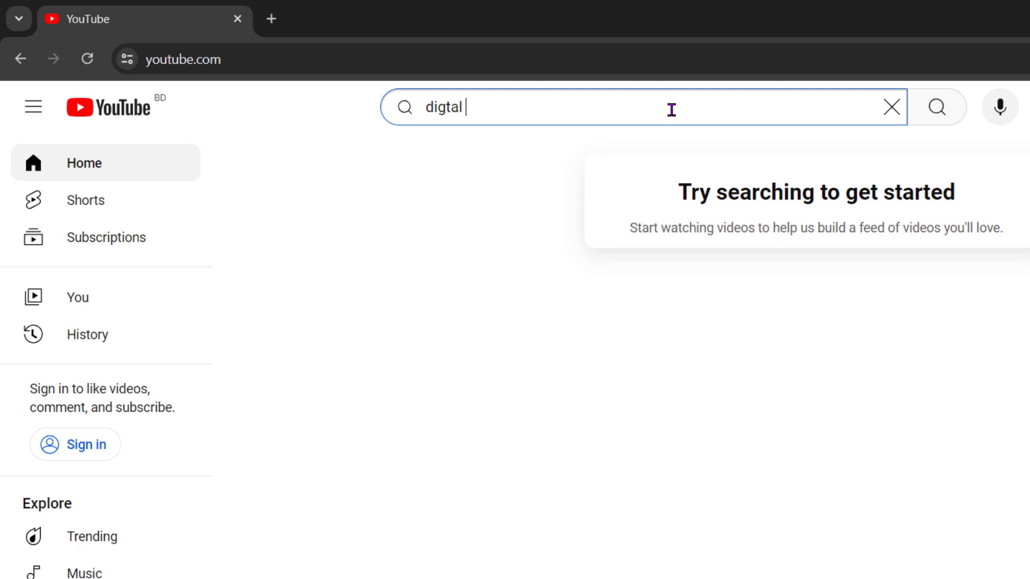
{"action": "type", "text": "al"}
{"action": "key", "text": "Down"}
{"action": "key", "text": "Return"}
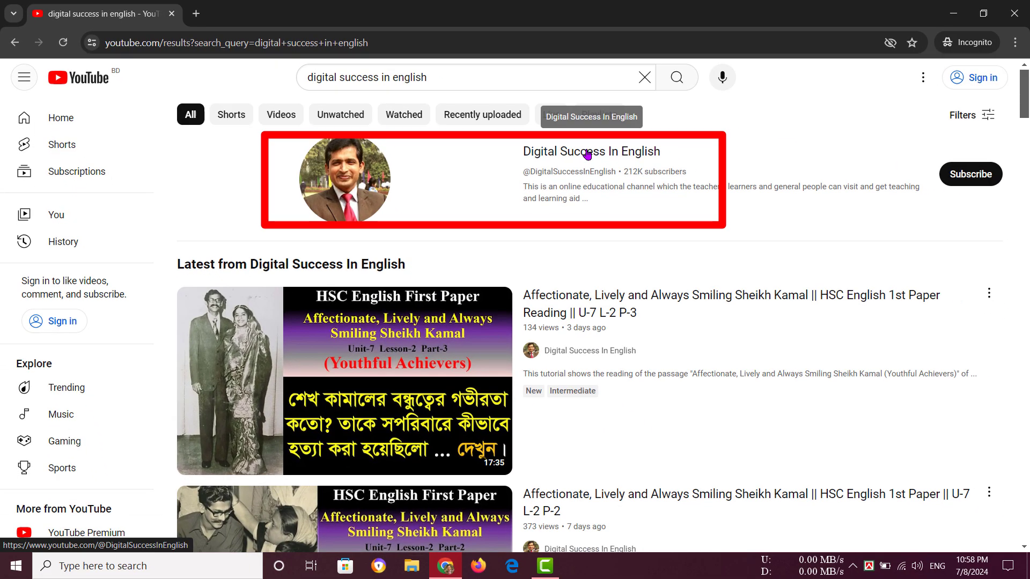
{"action": "left_click", "coordinate": [812, 215]}
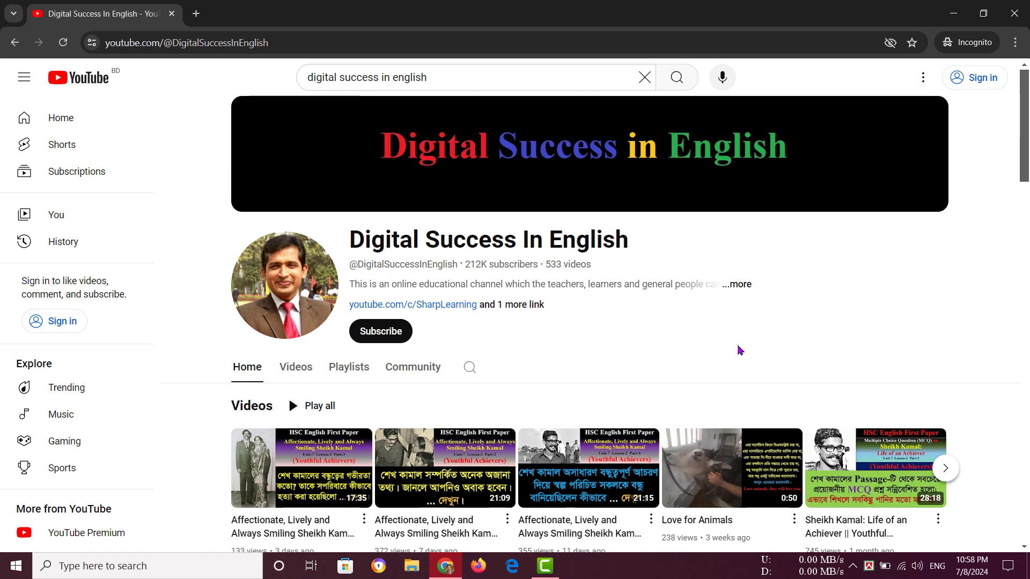
View the channel's full About details with its existing links, and minimize the incognito window.
{"action": "left_click", "coordinate": [742, 285]}
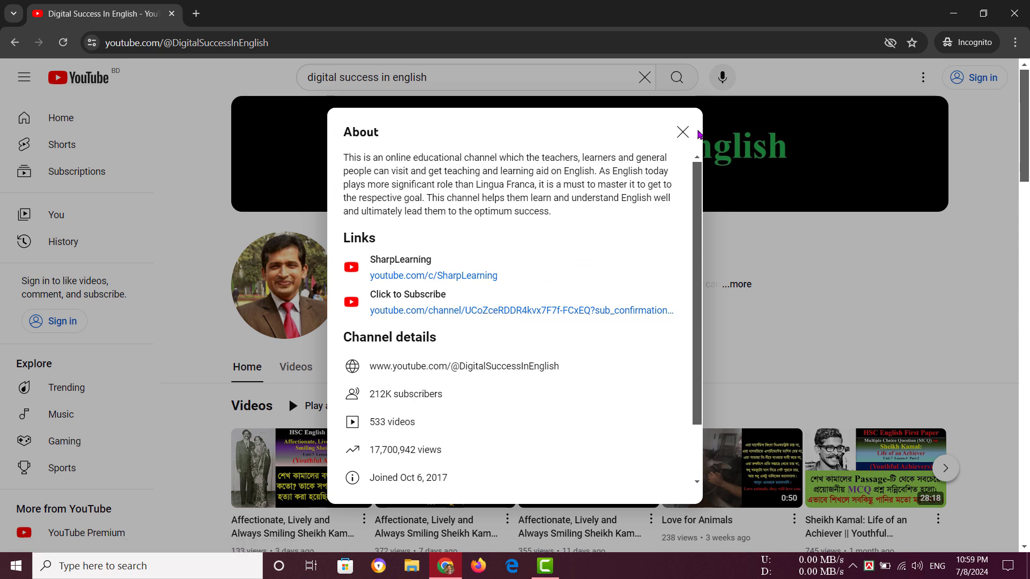
{"action": "left_click", "coordinate": [682, 132]}
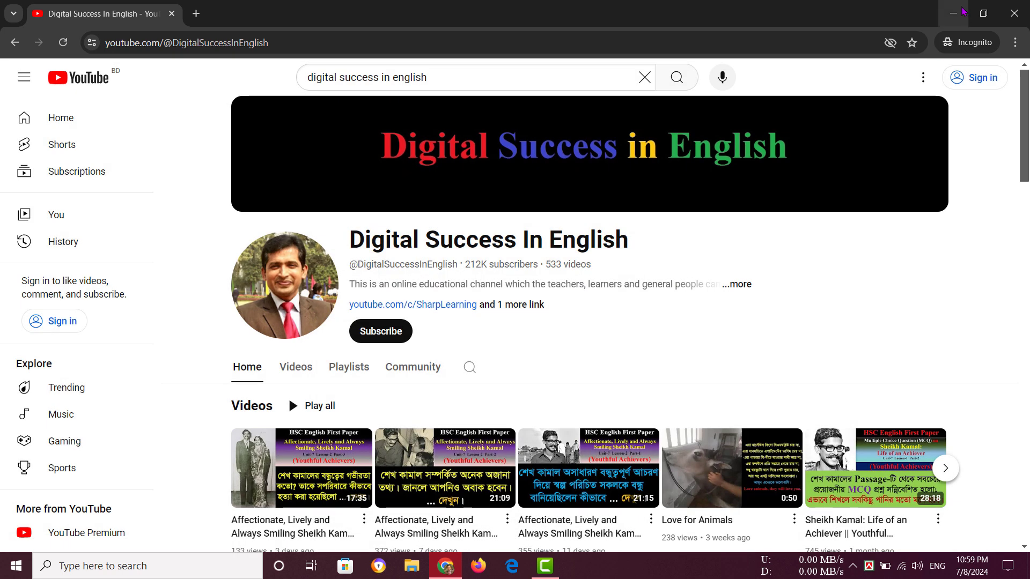
{"action": "left_click", "coordinate": [954, 11]}
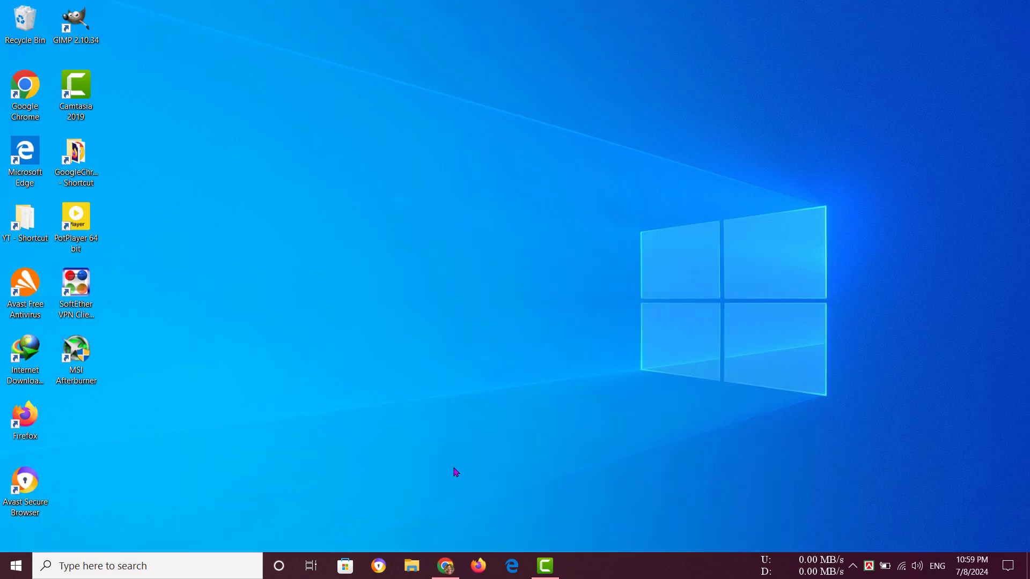
Switch to a regular Google Chrome window and open YouTube Studio for the signed-in Digital Success In English channel.
{"action": "right_click", "coordinate": [445, 565]}
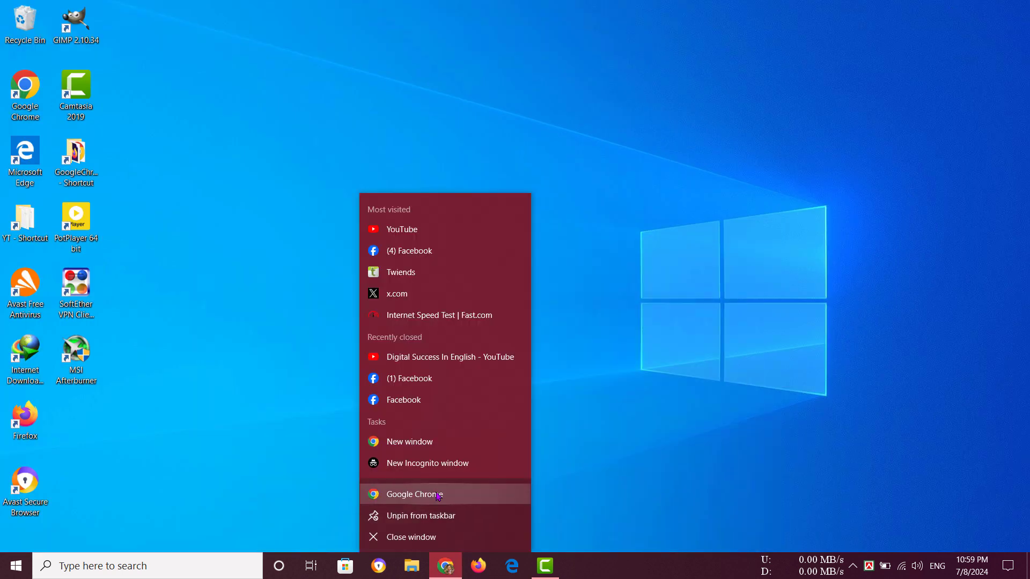
{"action": "left_click", "coordinate": [438, 497]}
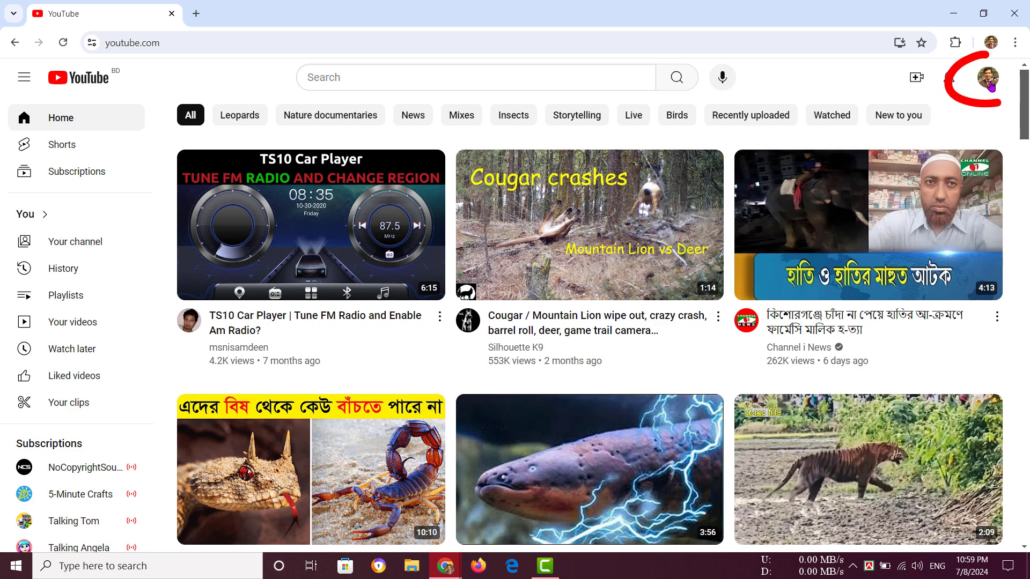
{"action": "left_click", "coordinate": [990, 81]}
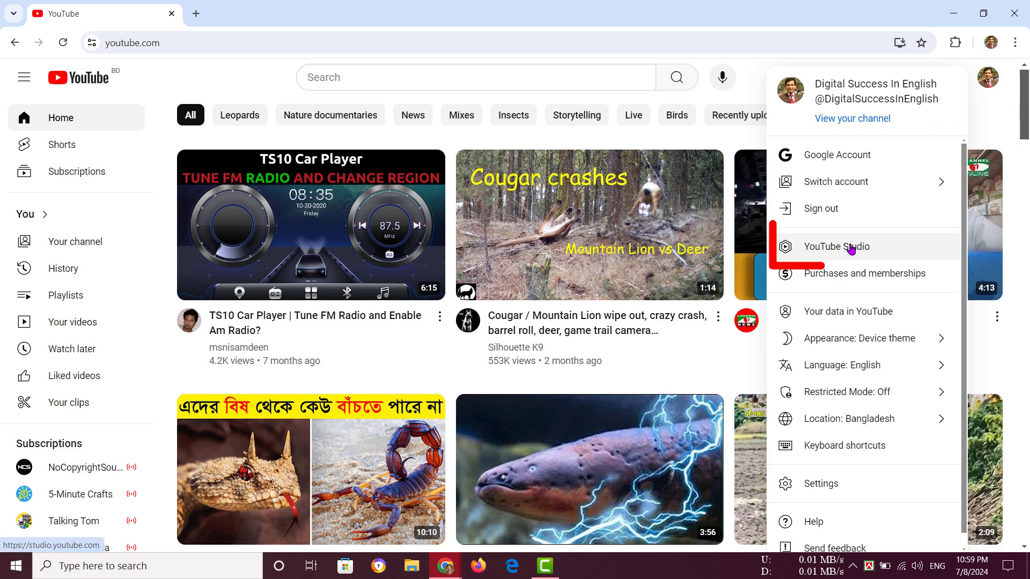
{"action": "left_click", "coordinate": [861, 249]}
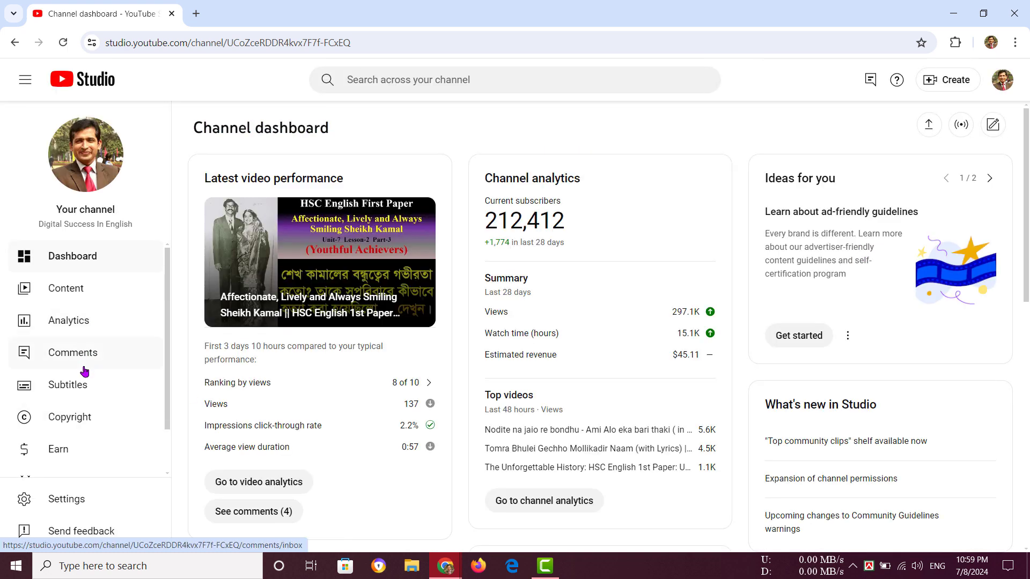
Open the Basic info section of the channel customization and return to the channel dashboard.
{"action": "scroll", "coordinate": [84, 370], "scroll_direction": "down", "scroll_amount": 1}
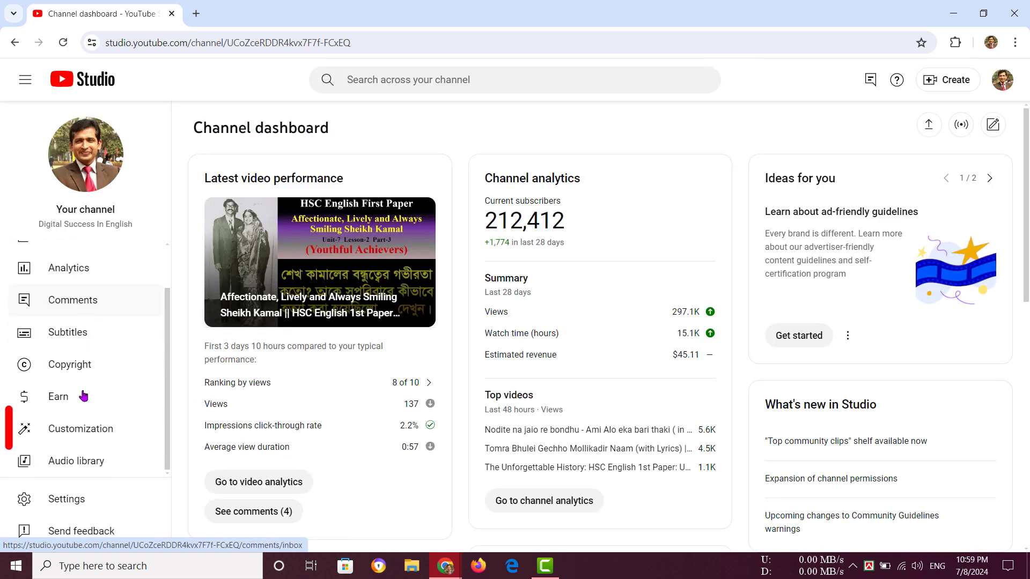
{"action": "left_click", "coordinate": [125, 434]}
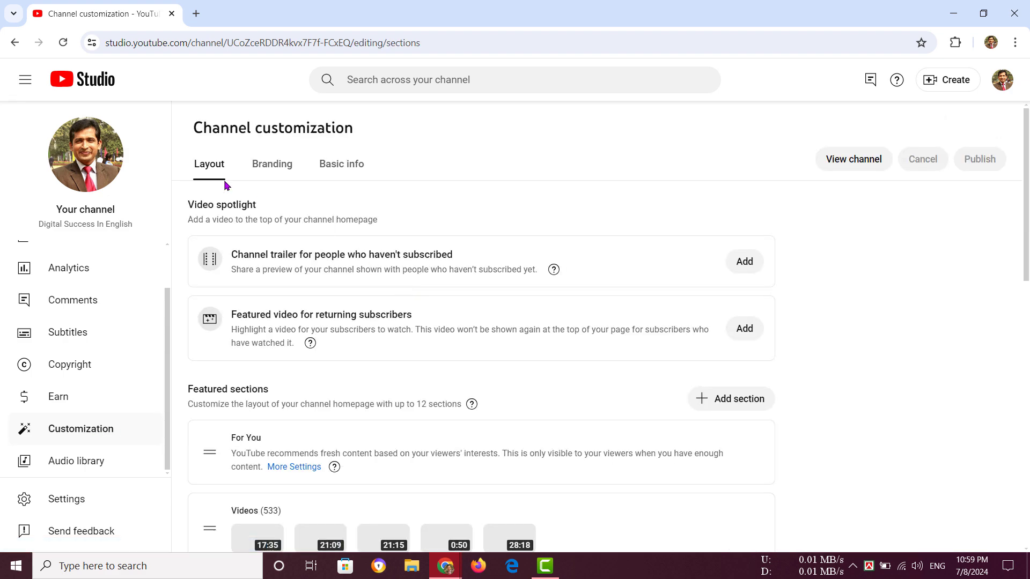
{"action": "left_click", "coordinate": [348, 168]}
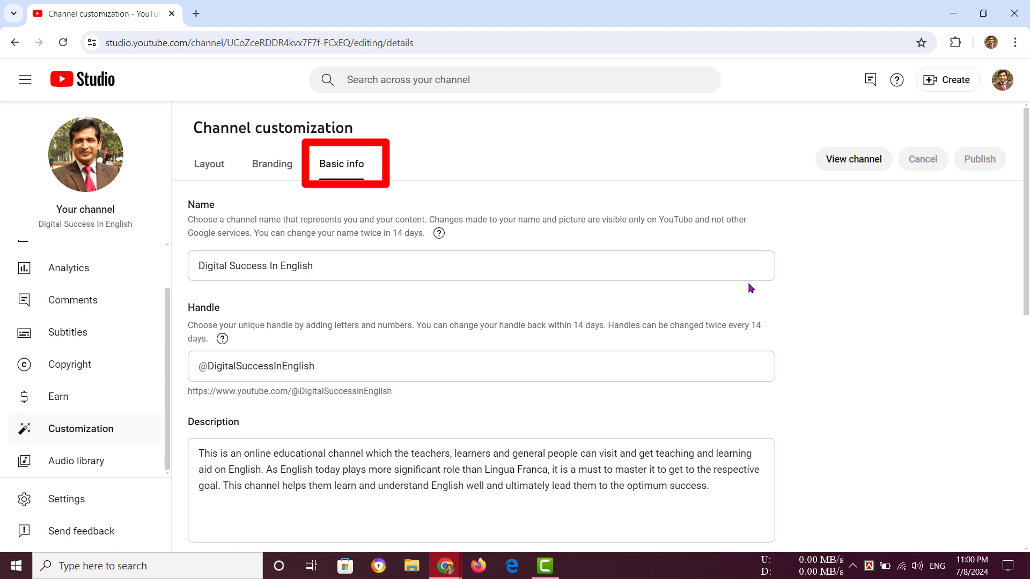
{"action": "left_click", "coordinate": [15, 42]}
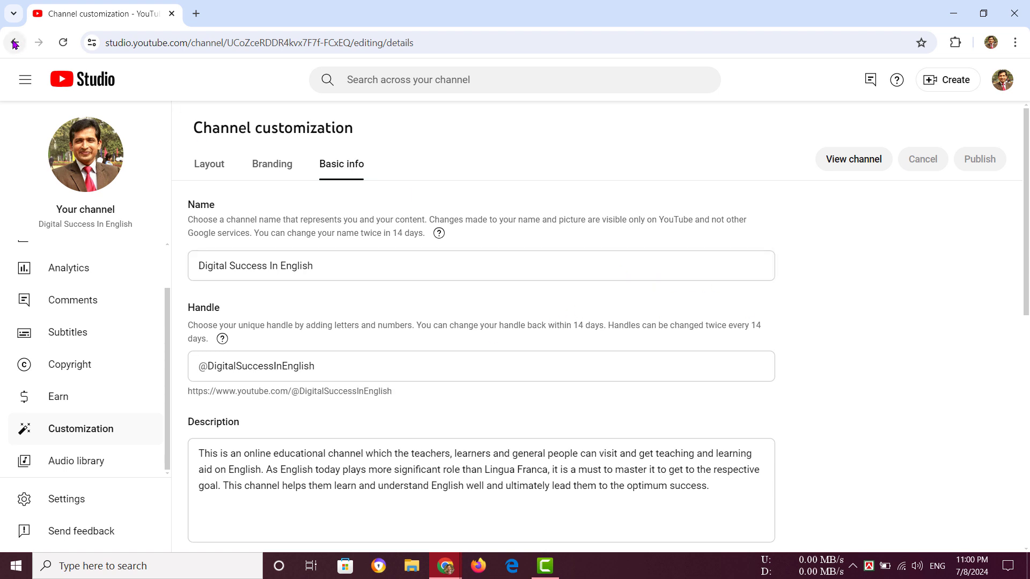
{"action": "left_click", "coordinate": [15, 42]}
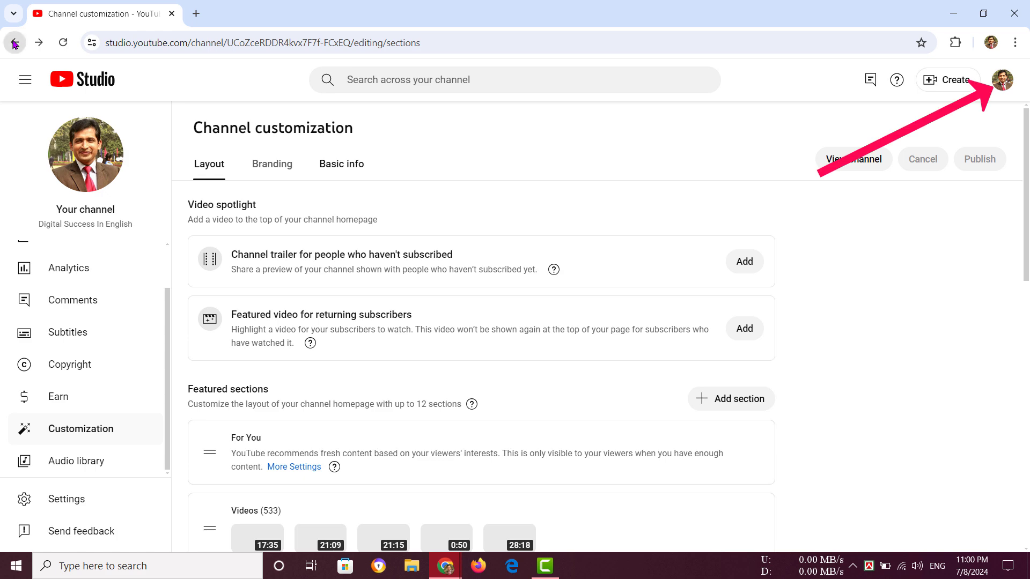
Go to the channel's public page and open the Basic info section of its customization from there.
{"action": "left_click", "coordinate": [1002, 80]}
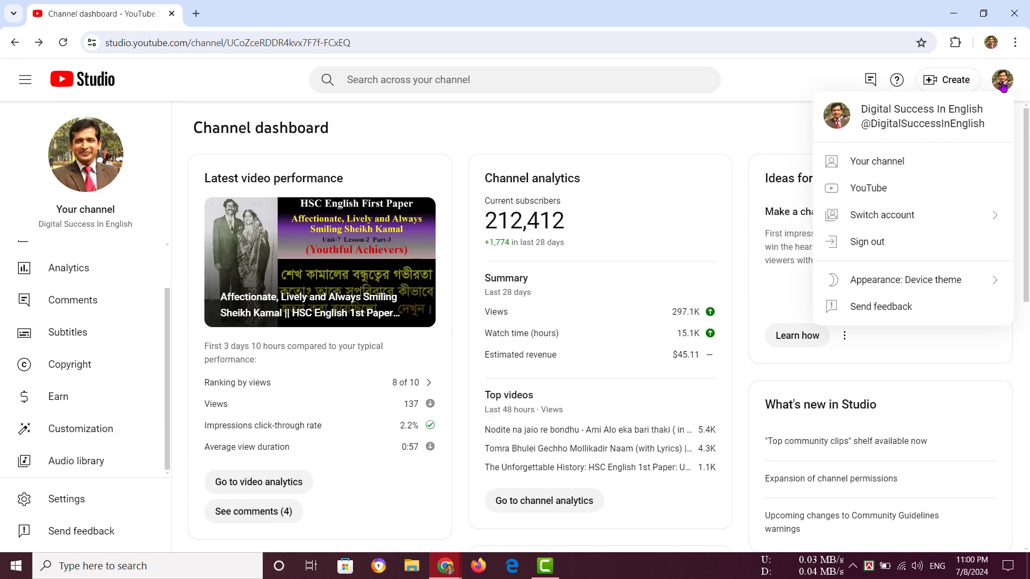
{"action": "left_click", "coordinate": [895, 166]}
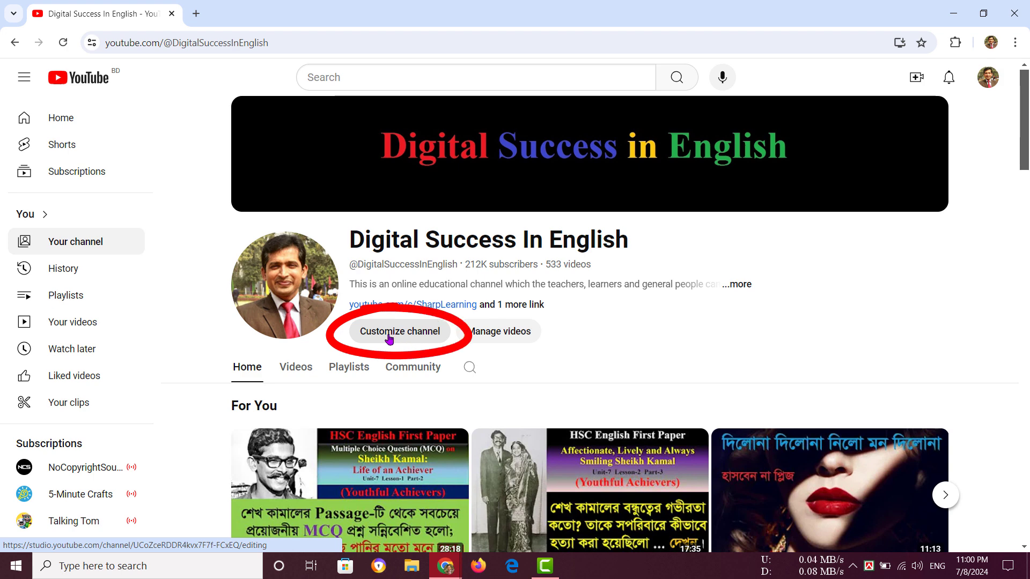
{"action": "left_click", "coordinate": [411, 334]}
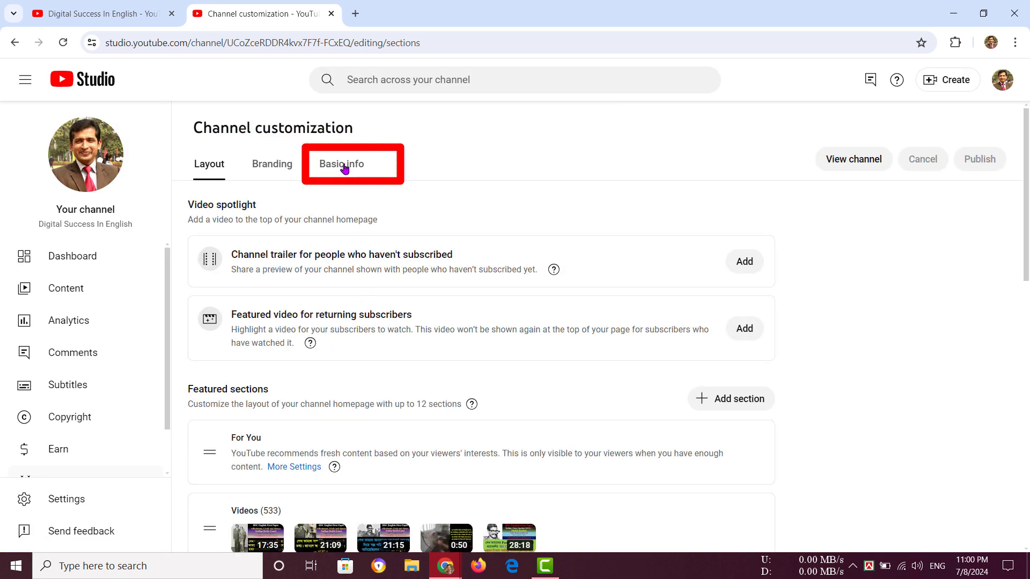
{"action": "left_click", "coordinate": [345, 168]}
Add a new channel link entry with the title "My Twitter Link".
{"action": "scroll", "coordinate": [386, 361], "scroll_direction": "down", "scroll_amount": 4}
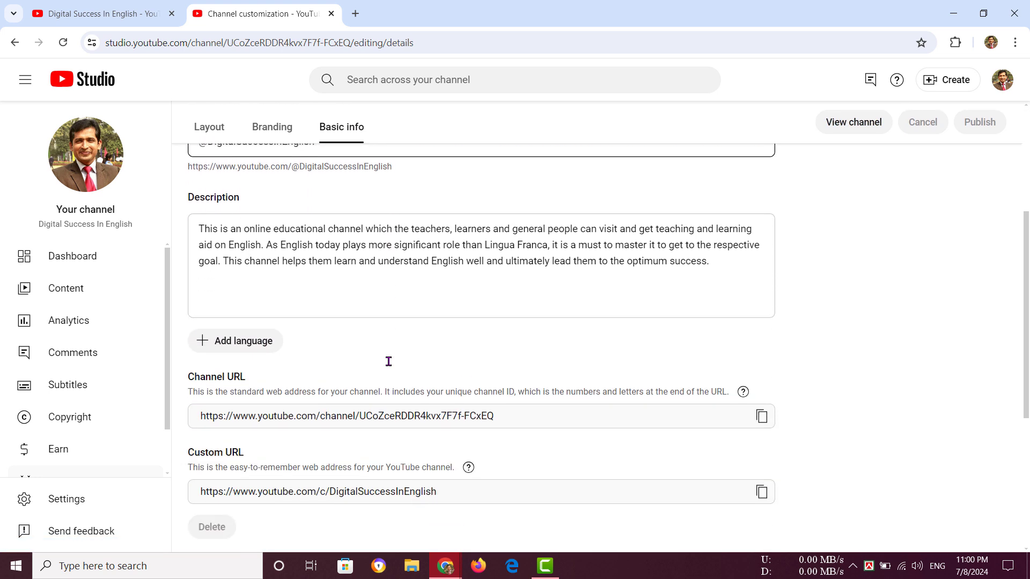
{"action": "scroll", "coordinate": [388, 361], "scroll_direction": "down", "scroll_amount": 5}
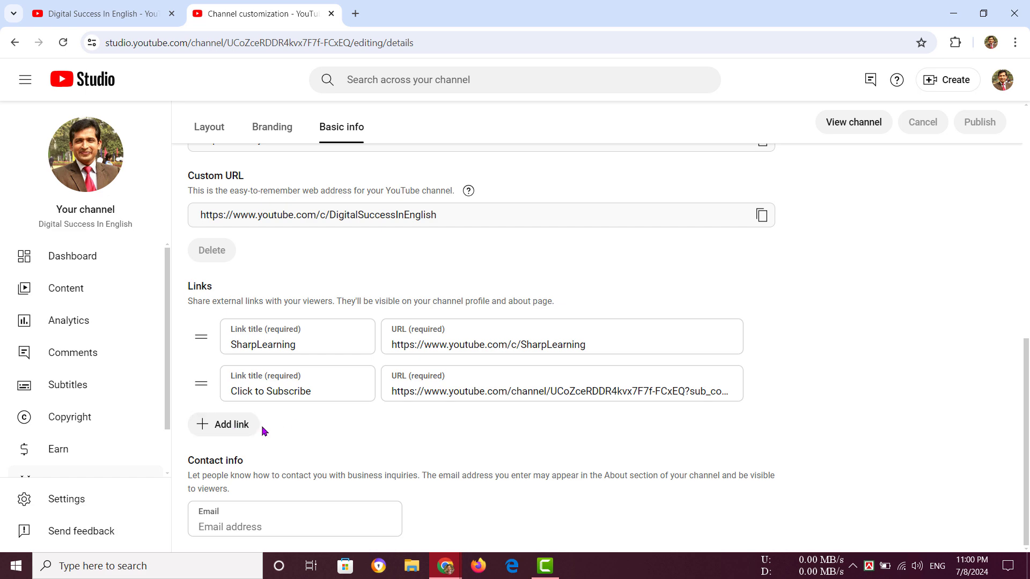
{"action": "left_click", "coordinate": [237, 432]}
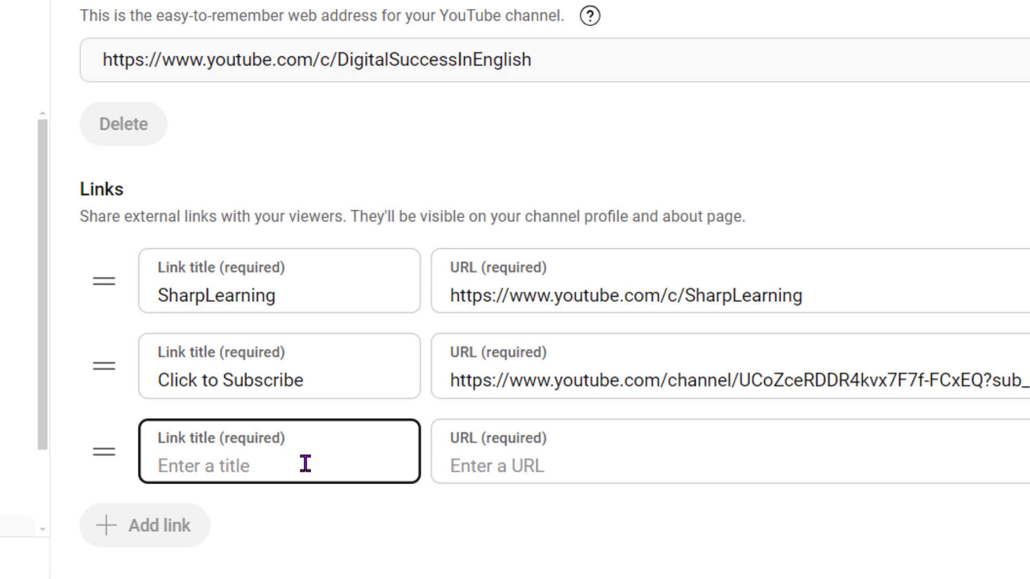
{"action": "type", "text": "My Twitter "}
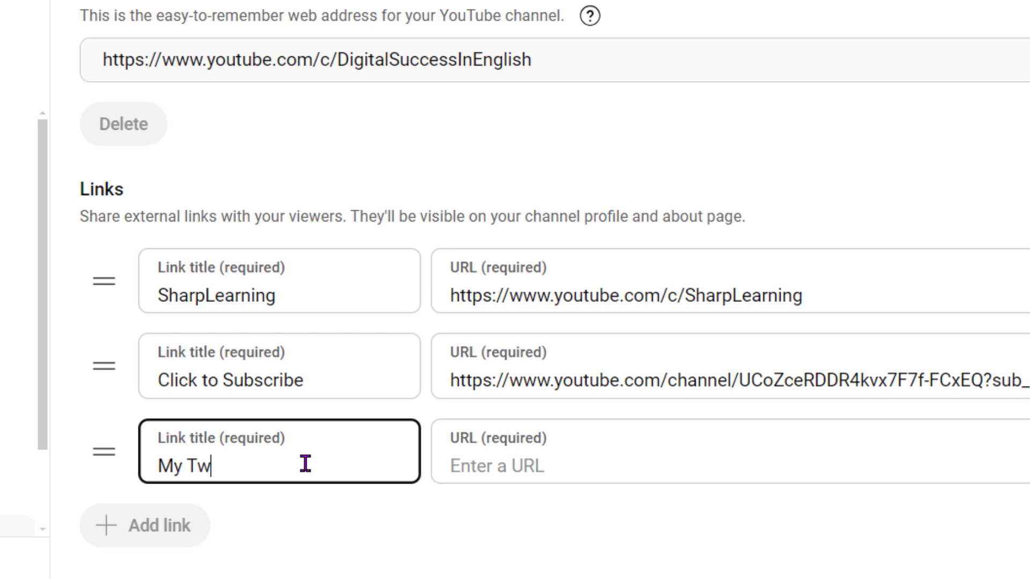
{"action": "type", "text": "Link"}
{"action": "left_click", "coordinate": [534, 466]}
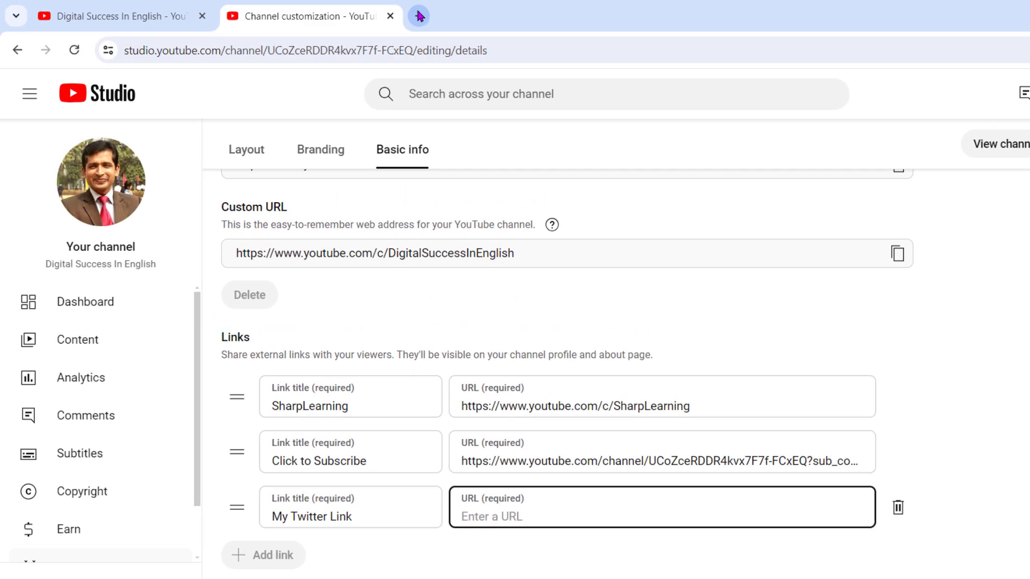
Open X in a new browser tab, go to the account's own profile and copy its web address.
{"action": "left_click", "coordinate": [420, 18]}
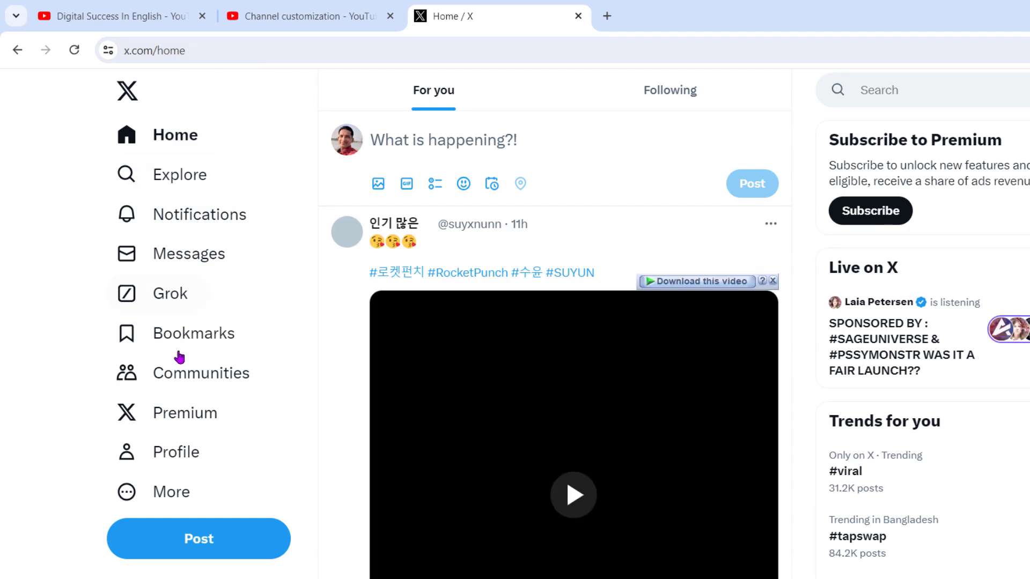
{"action": "left_click", "coordinate": [186, 455]}
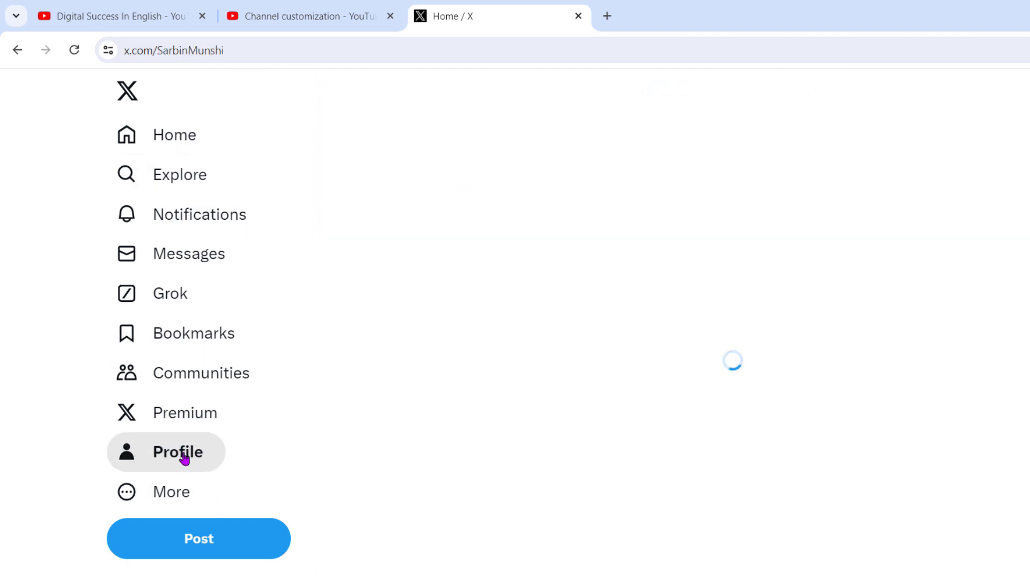
{"action": "left_click", "coordinate": [336, 47]}
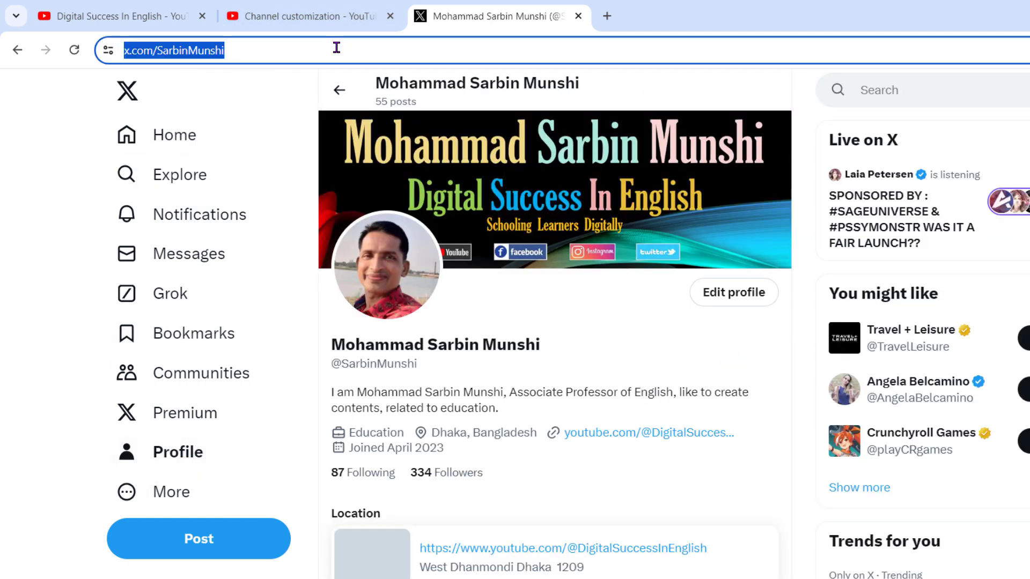
{"action": "left_click", "coordinate": [337, 47]}
{"action": "key", "text": "ctrl+a"}
{"action": "key", "text": "ctrl+c"}
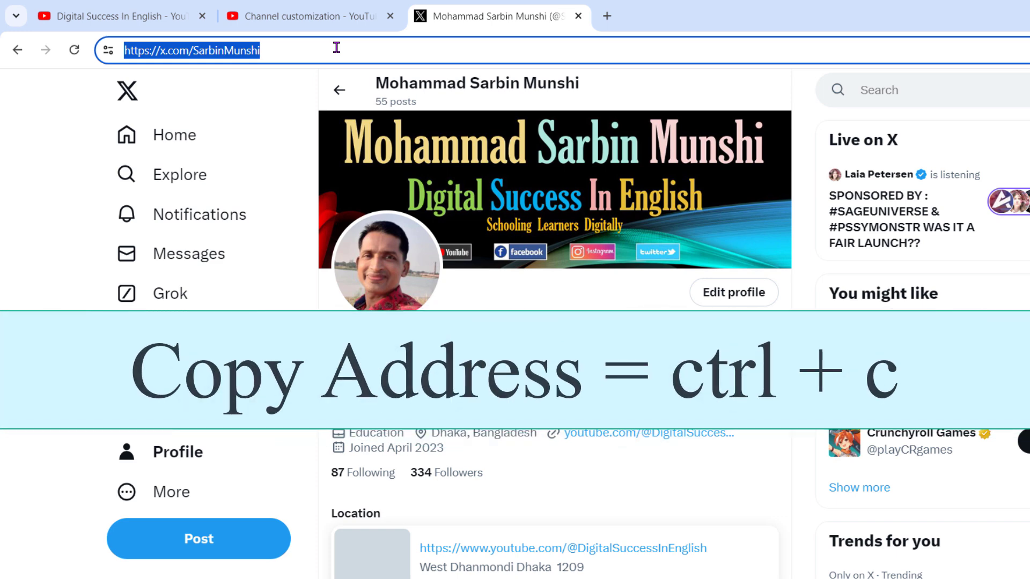
Return to the channel customization and paste the copied X profile address as the URL of "My Twitter Link".
{"action": "left_click", "coordinate": [313, 13]}
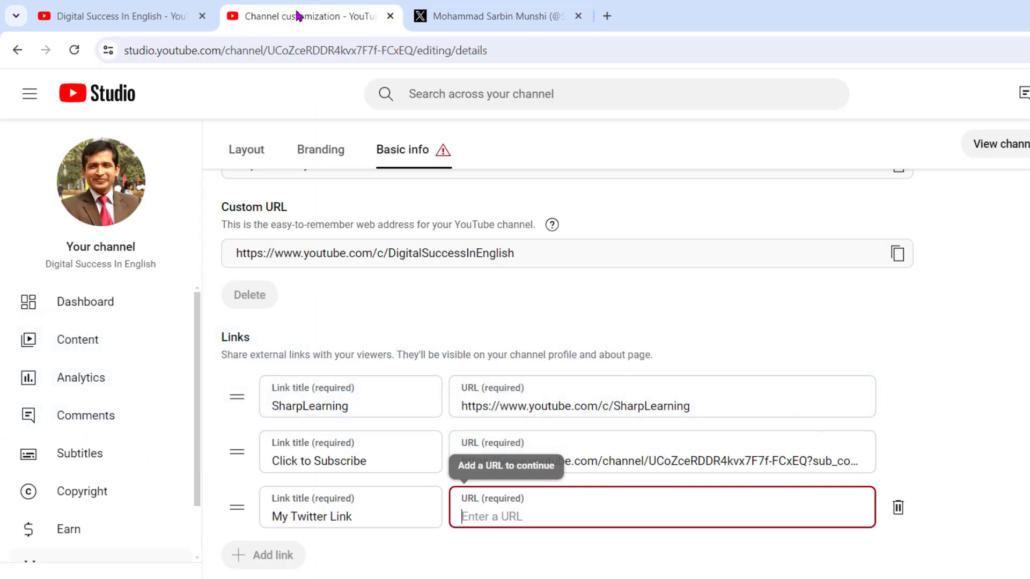
{"action": "left_click", "coordinate": [579, 513]}
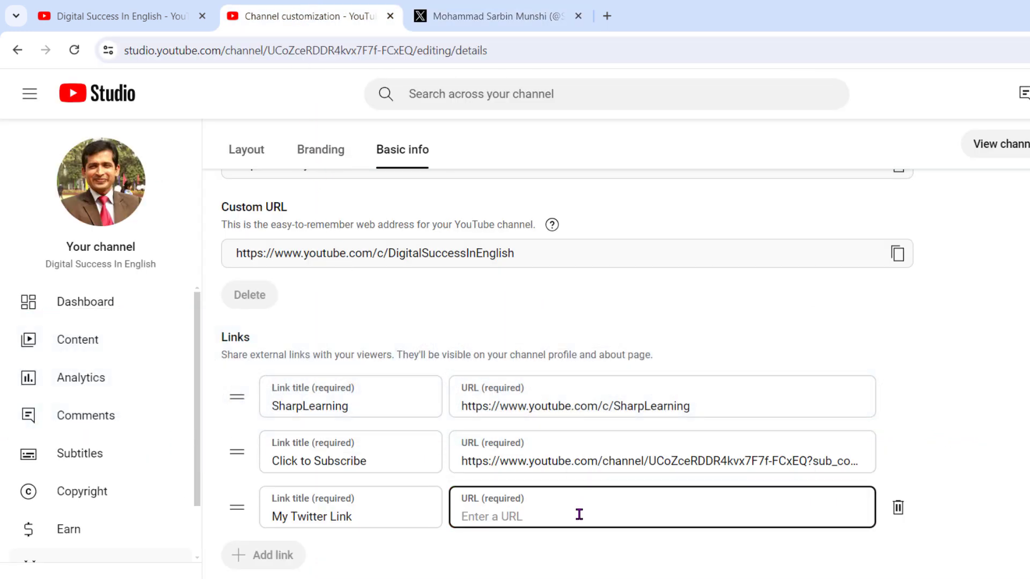
{"action": "key", "text": "ctrl+v"}
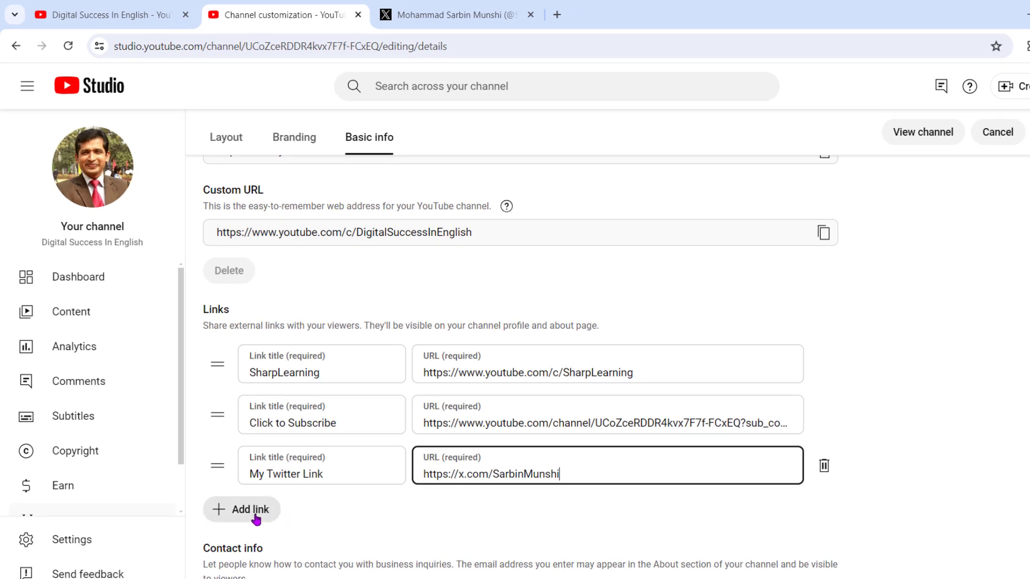
Add another channel link entry with the title "Facebook Page".
{"action": "left_click", "coordinate": [255, 516]}
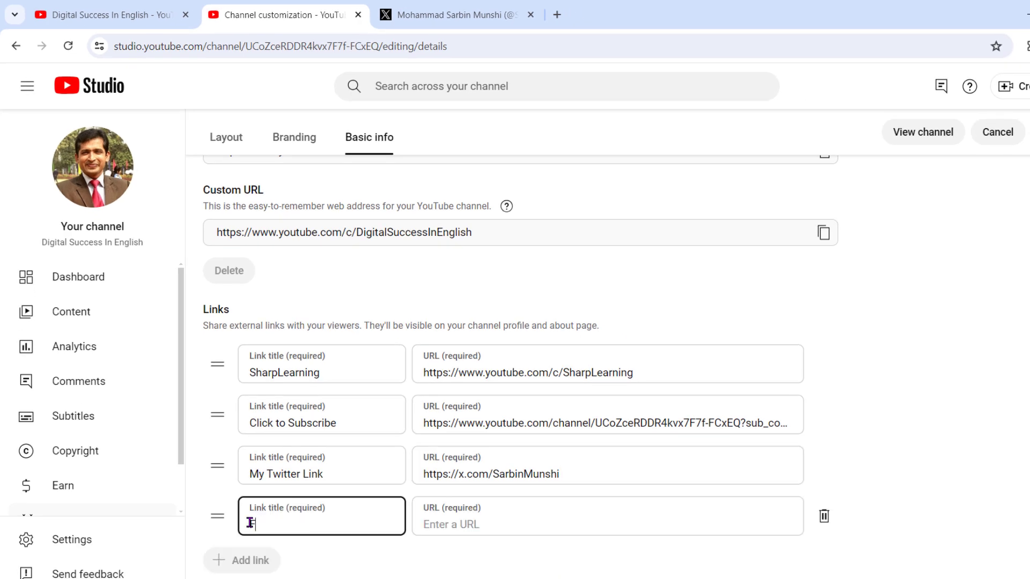
{"action": "type", "text": "Facebook Page"}
{"action": "left_click", "coordinate": [490, 525]}
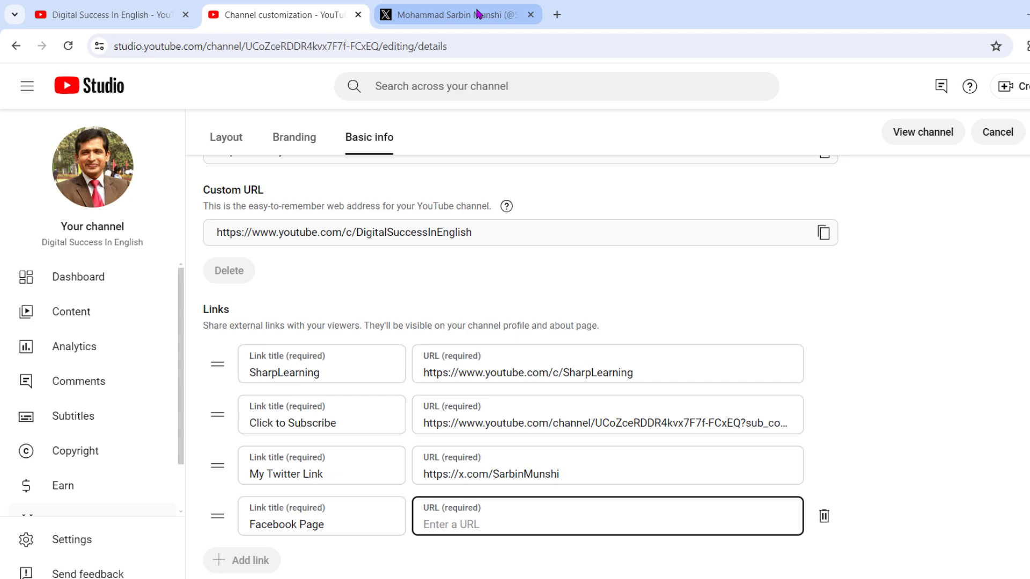
Copy the Digital Success In English page's address from Facebook in a new tab and paste it as the URL of "Facebook Page".
{"action": "left_click", "coordinate": [557, 15]}
{"action": "type", "text": "facebook.com"}
{"action": "key", "text": "Return"}
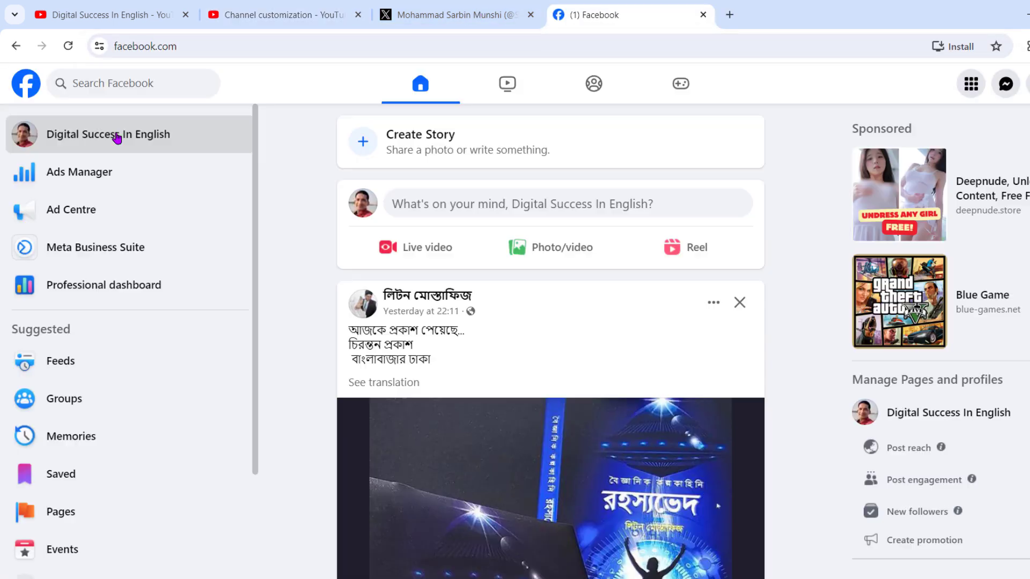
{"action": "left_click", "coordinate": [117, 137]}
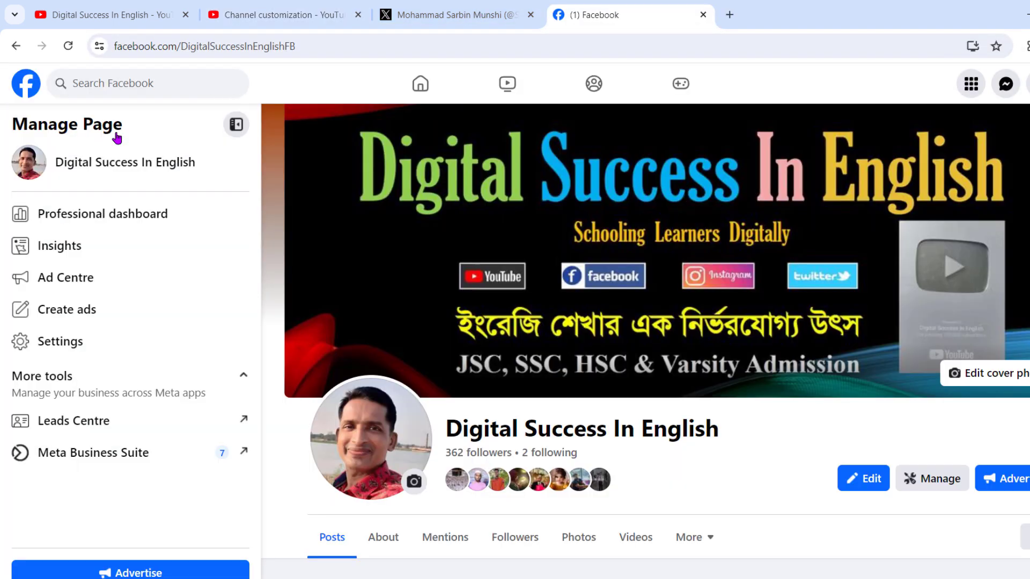
{"action": "left_click", "coordinate": [323, 48]}
{"action": "key", "text": "End"}
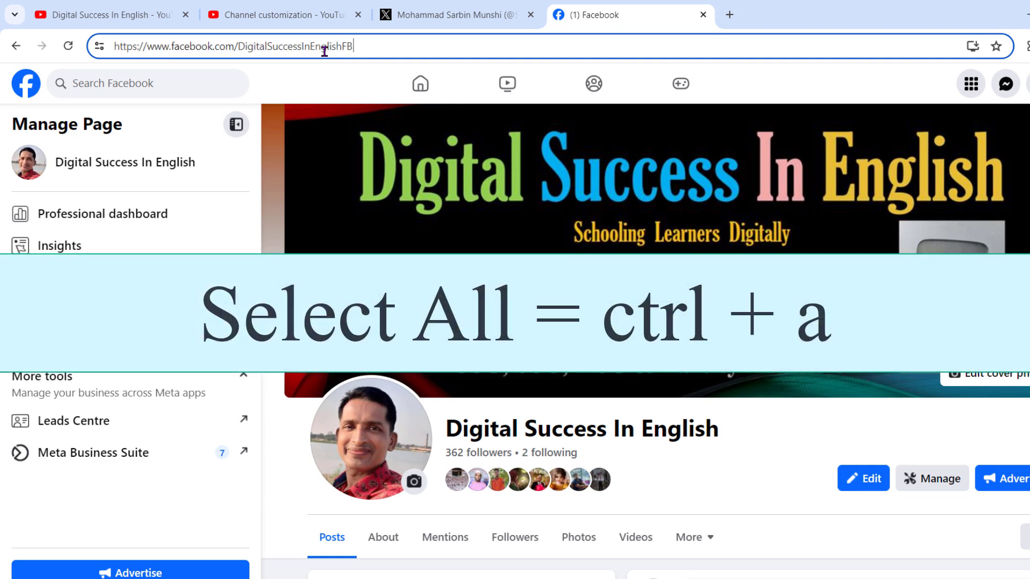
{"action": "key", "text": "ctrl+a"}
{"action": "key", "text": "ctrl+c"}
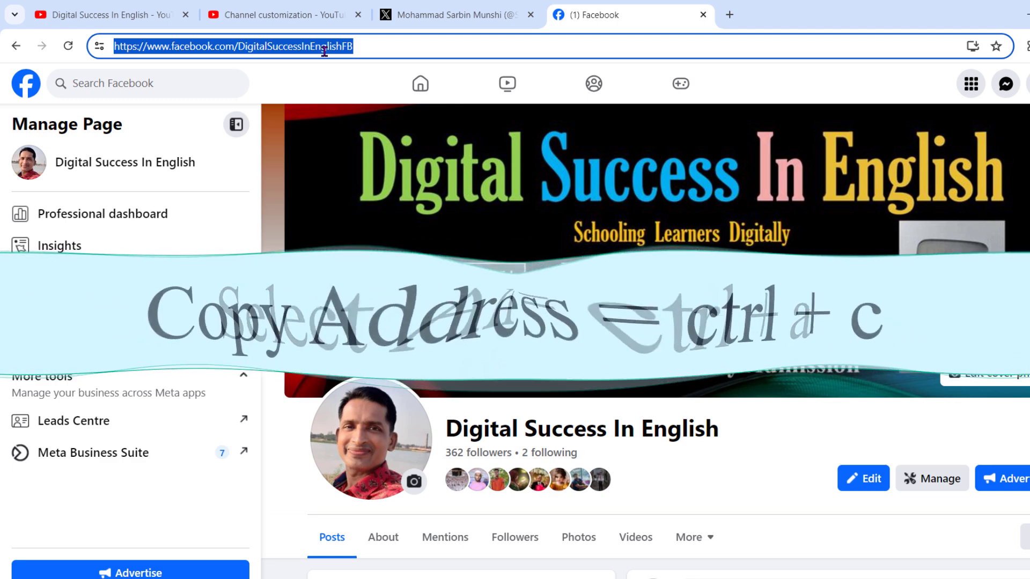
{"action": "left_click", "coordinate": [273, 15]}
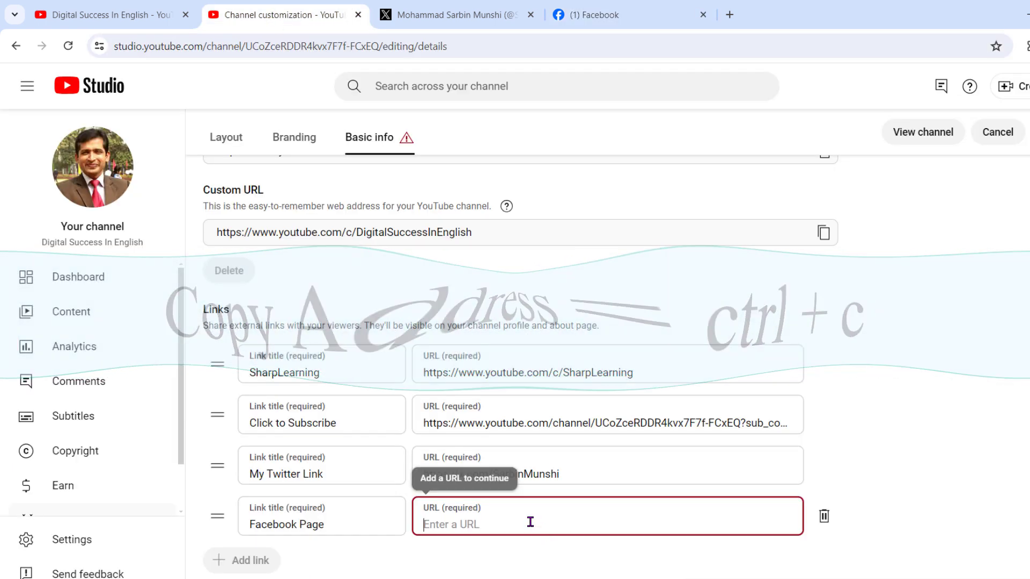
{"action": "key", "text": "ctrl+v"}
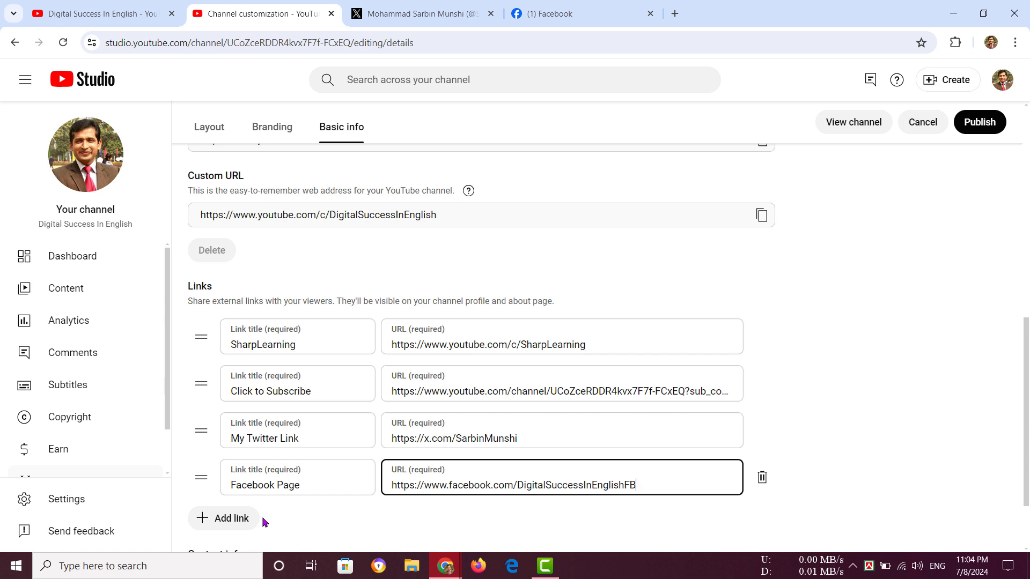
Add another channel link entry with the title "Follow Me in Instagram".
{"action": "left_click", "coordinate": [246, 520]}
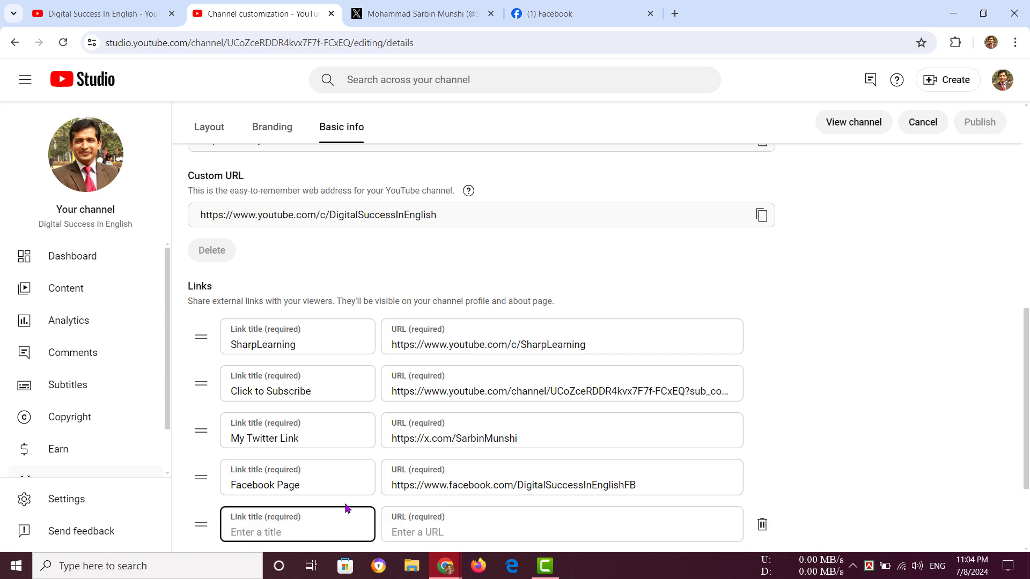
{"action": "type", "text": "Follow Me in Insta"}
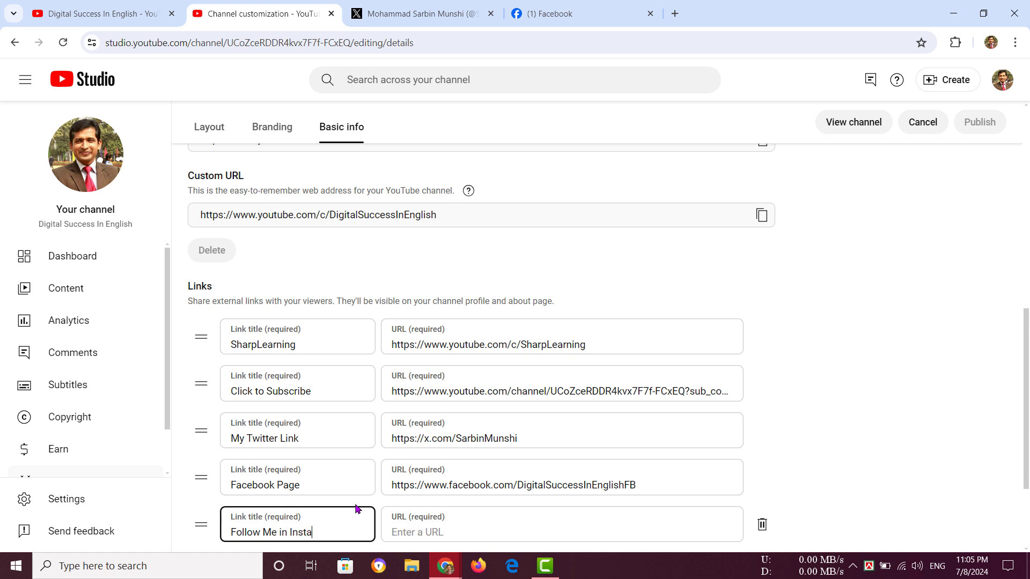
{"action": "type", "text": "gram"}
{"action": "left_click", "coordinate": [454, 533]}
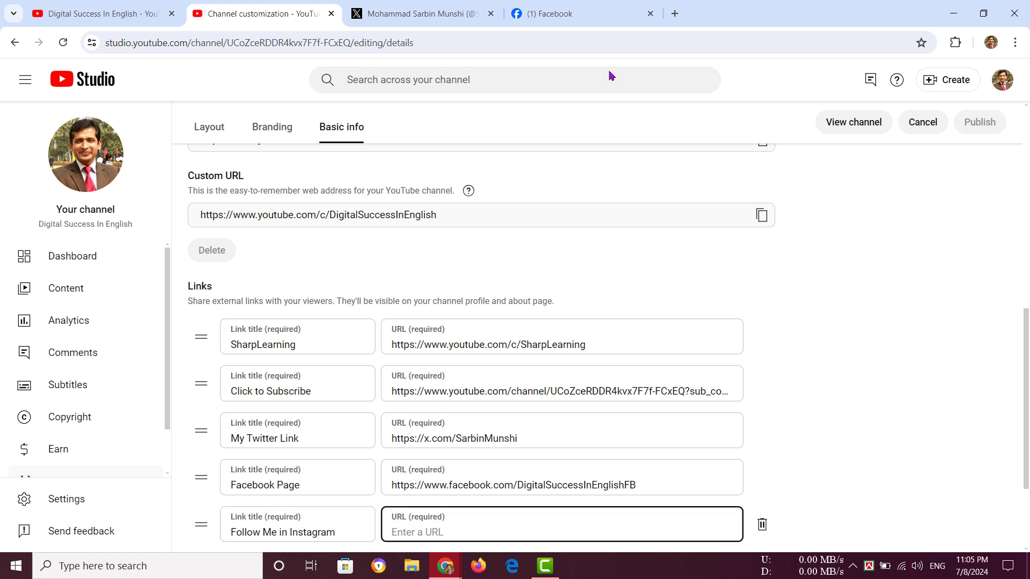
Copy the channel's own Instagram profile address from a new browser tab and paste it as the URL of "Follow Me in Instagram".
{"action": "left_click", "coordinate": [675, 18]}
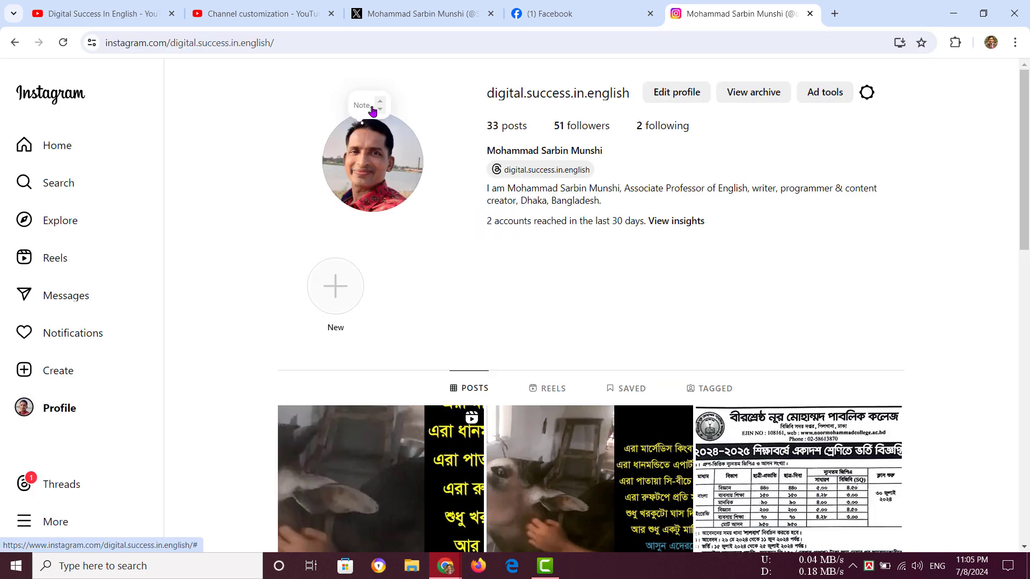
{"action": "left_click", "coordinate": [354, 40]}
{"action": "key", "text": "ctrl+c"}
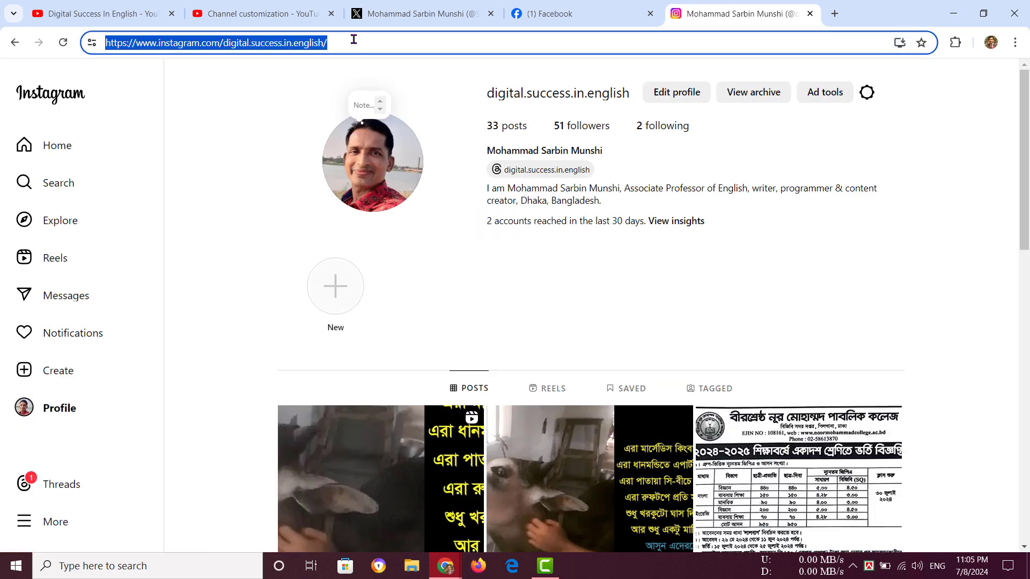
{"action": "left_click", "coordinate": [279, 13]}
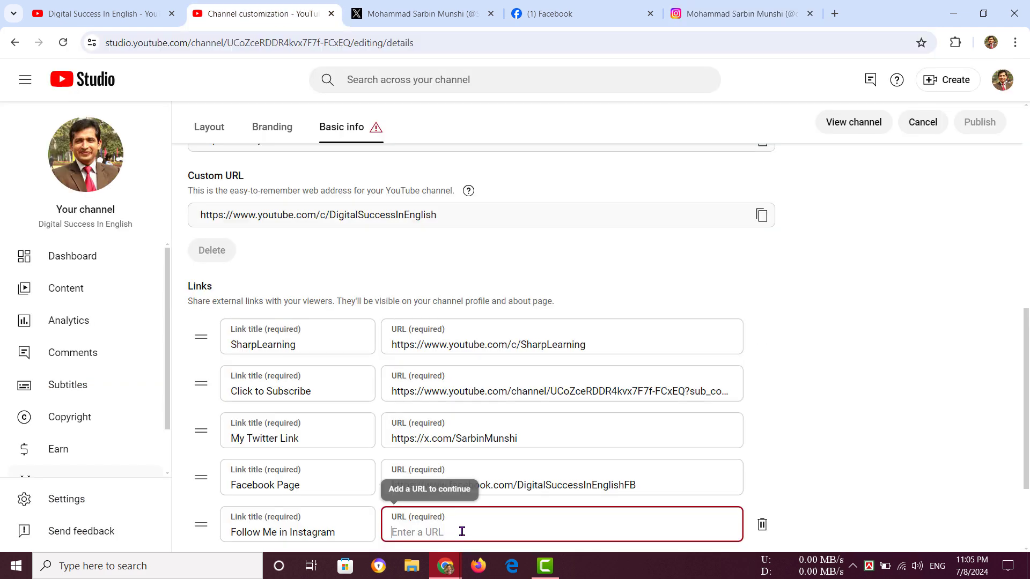
{"action": "key", "text": "ctrl+v"}
Publish the channel customization changes with the new Twitter, Facebook and Instagram links.
{"action": "scroll", "coordinate": [568, 517], "scroll_direction": "down", "scroll_amount": 3}
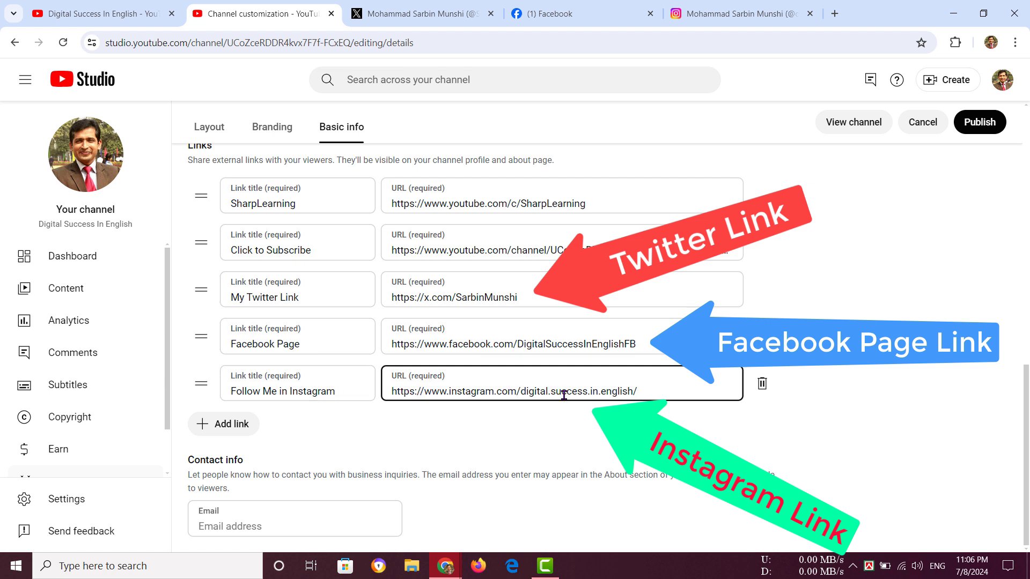
{"action": "left_click", "coordinate": [983, 124]}
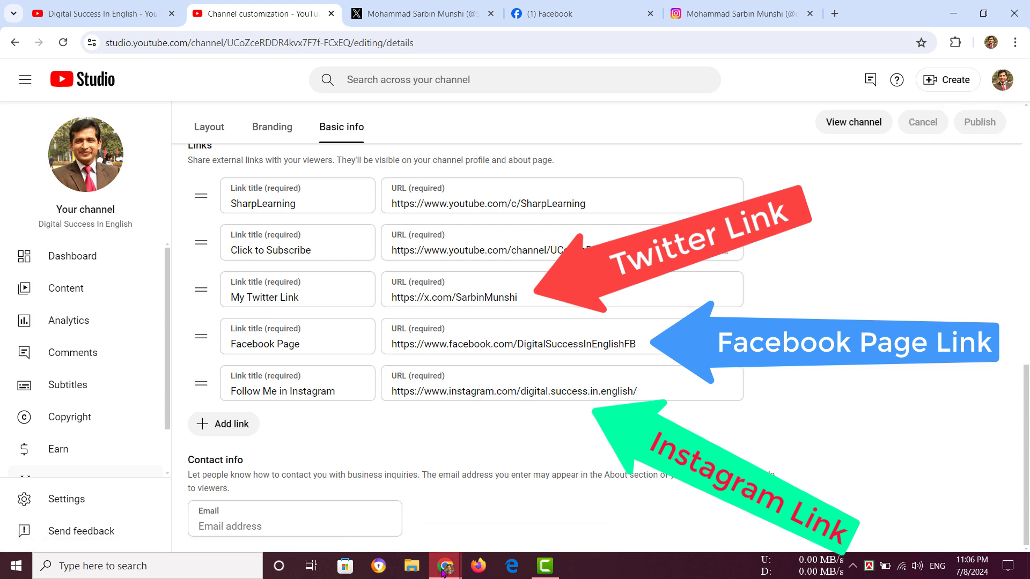
Switch to the incognito window with the public channel page and open the channel's About details to check the links.
{"action": "mouse_move", "coordinate": [443, 573]}
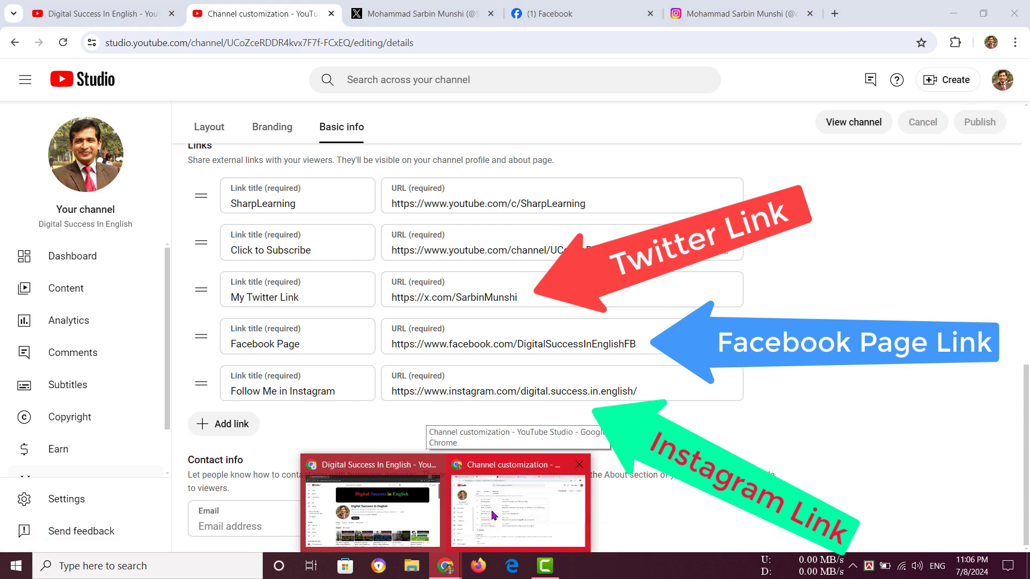
{"action": "left_click", "coordinate": [370, 510]}
{"action": "left_click", "coordinate": [738, 285]}
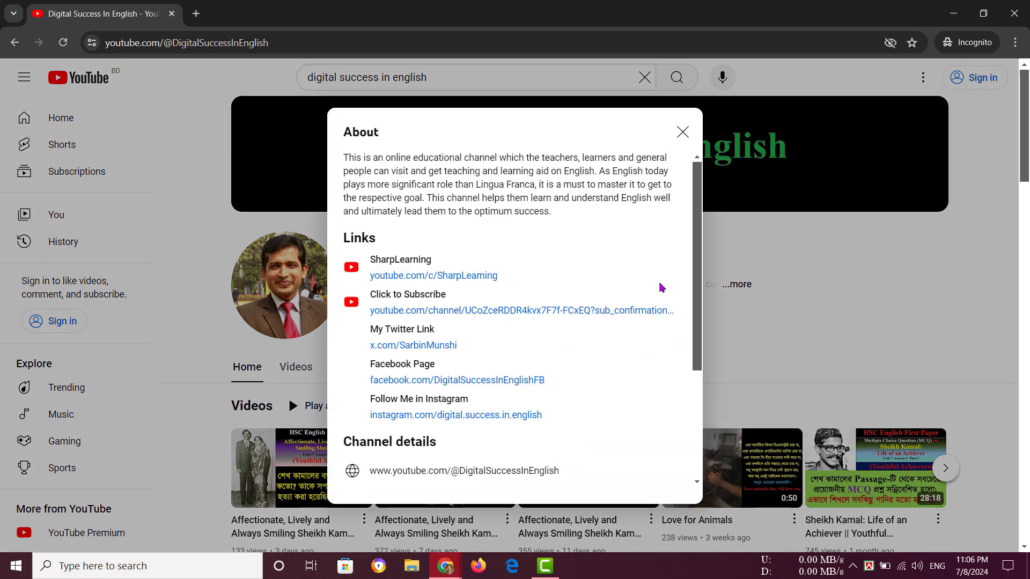